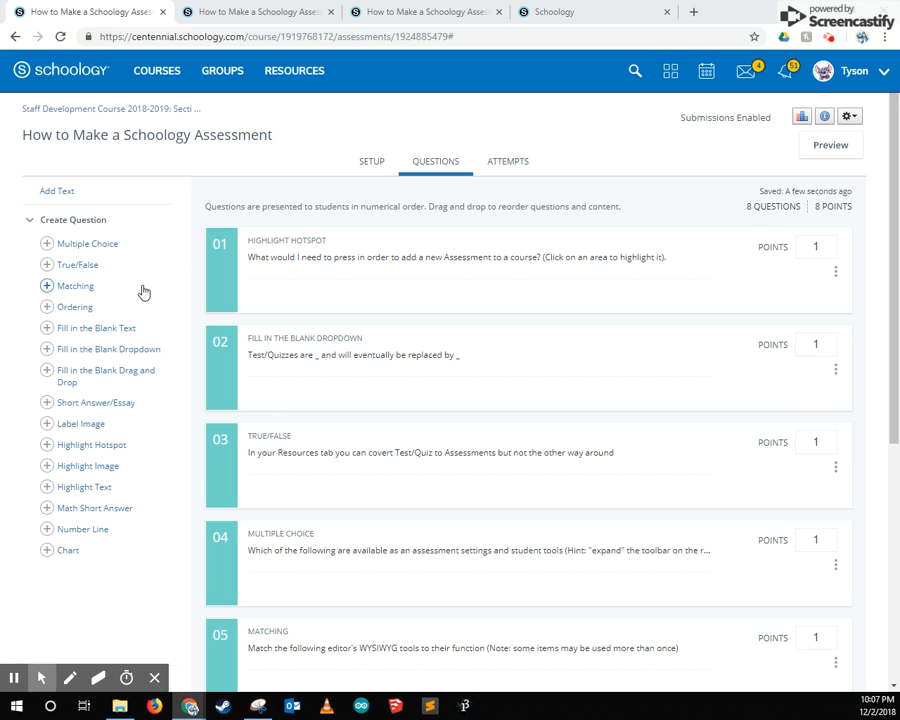
- Start a new multiple-choice question, then switch to the tab holding the completed Baha Men question
{"action": "left_click", "coordinate": [87, 244]}
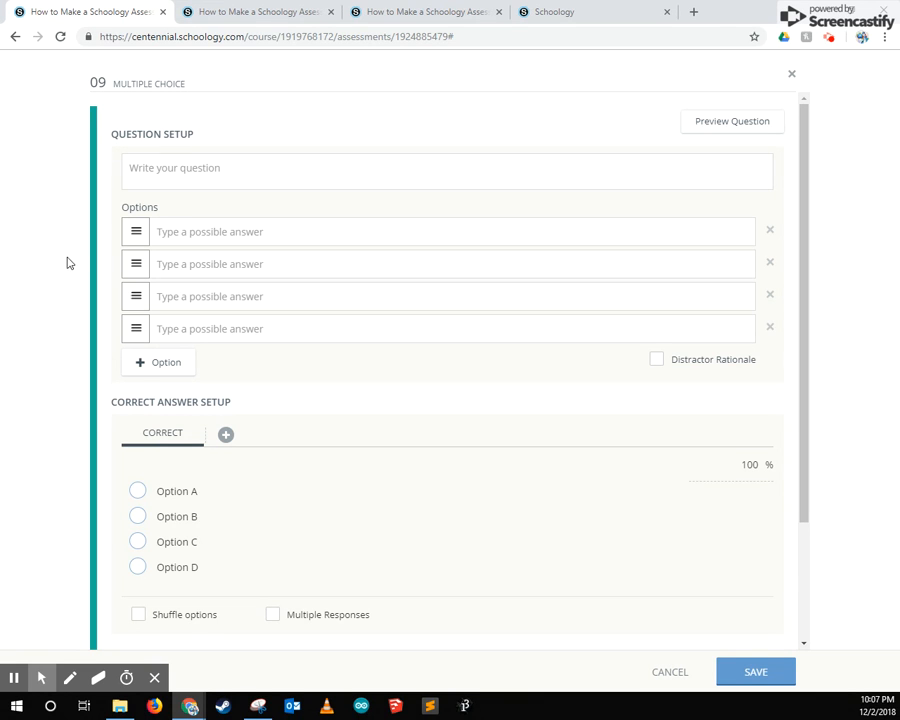
{"action": "scroll", "coordinate": [200, 350], "scroll_direction": "down", "scroll_amount": 2}
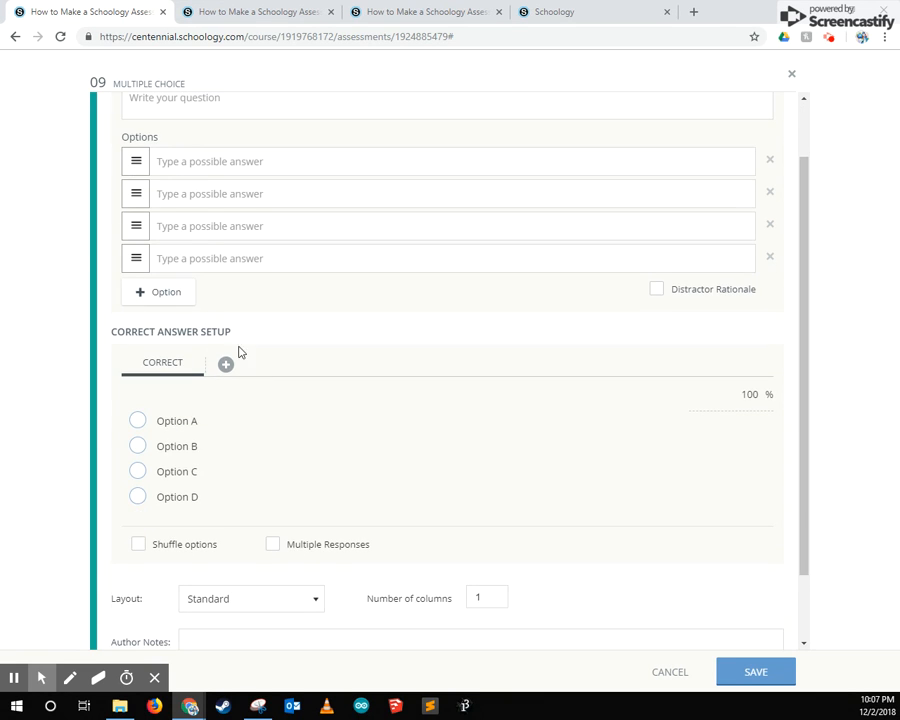
{"action": "scroll", "coordinate": [238, 352], "scroll_direction": "down", "scroll_amount": 2}
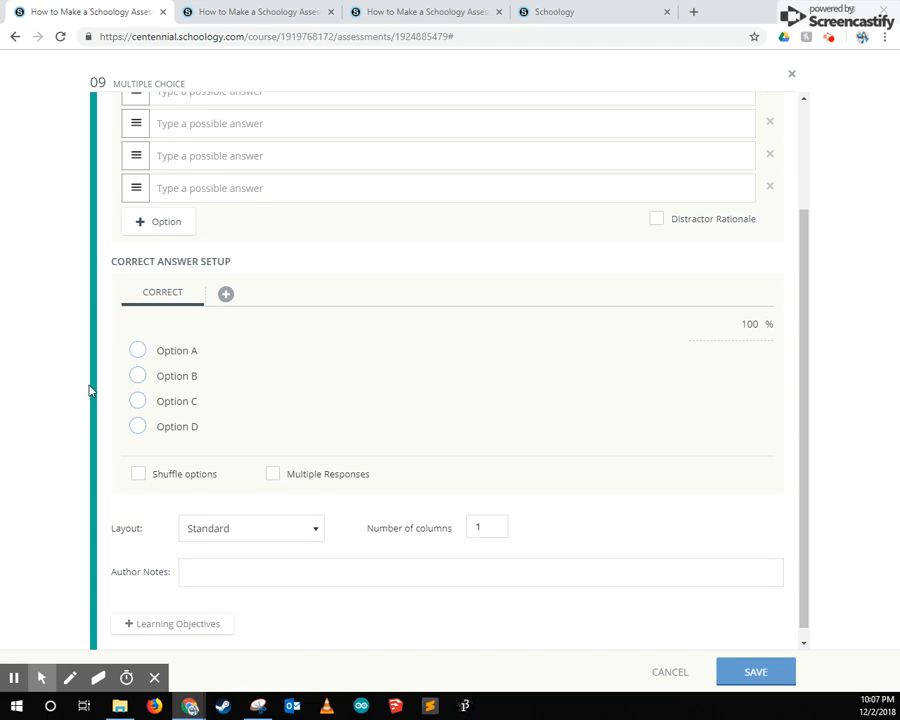
{"action": "scroll", "coordinate": [88, 390], "scroll_direction": "down", "scroll_amount": 1}
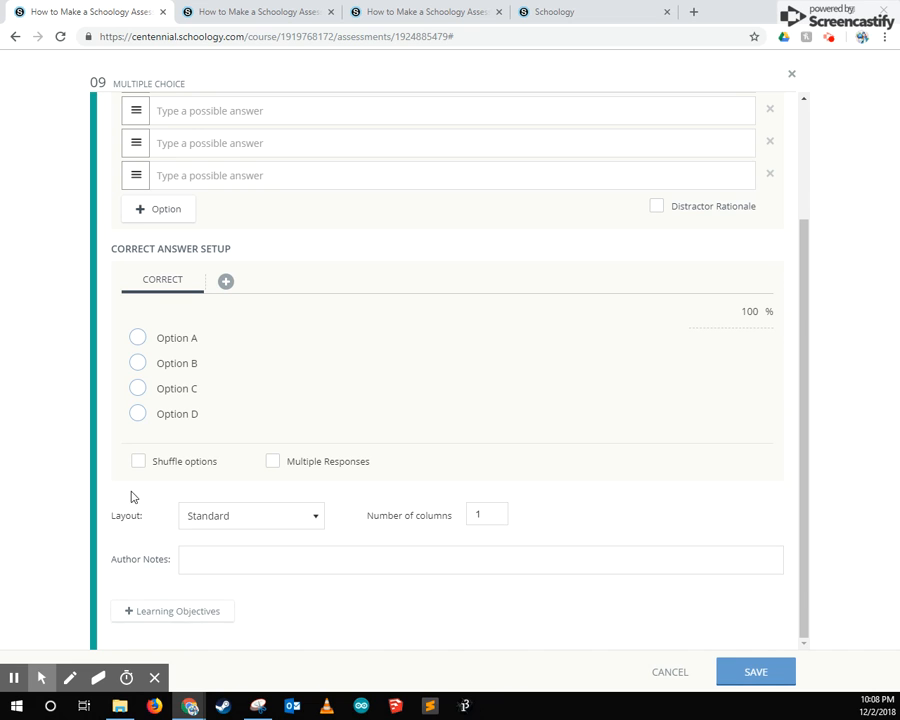
{"action": "scroll", "coordinate": [135, 495], "scroll_direction": "up", "scroll_amount": 2}
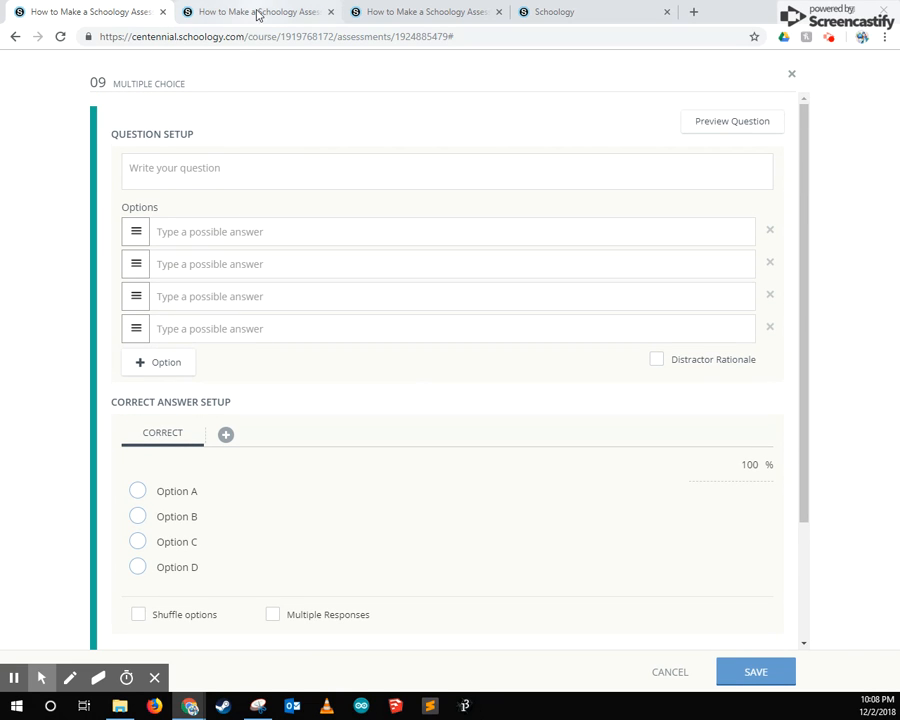
{"action": "left_click", "coordinate": [258, 11]}
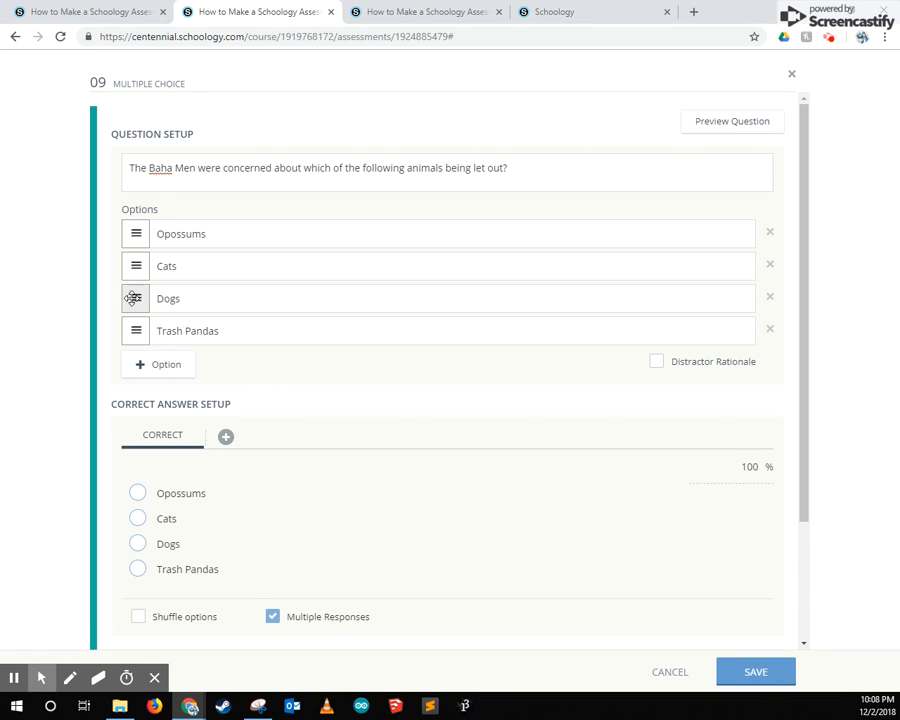
- Add and remove a fifth option, preview answering Dogs, then turn off Multiple Responses
{"action": "left_click", "coordinate": [158, 364]}
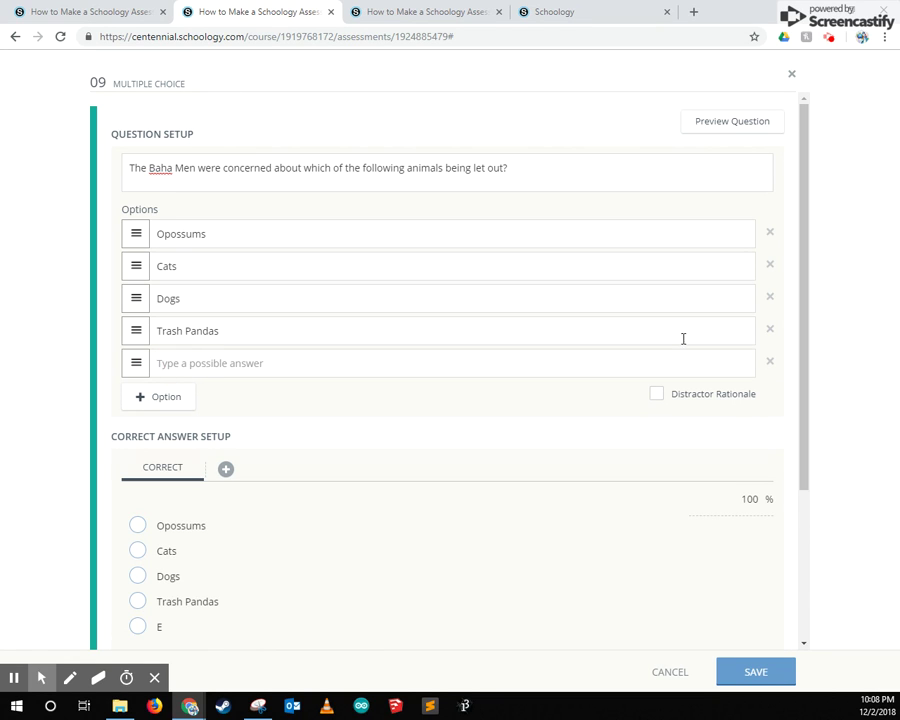
{"action": "left_click", "coordinate": [769, 361]}
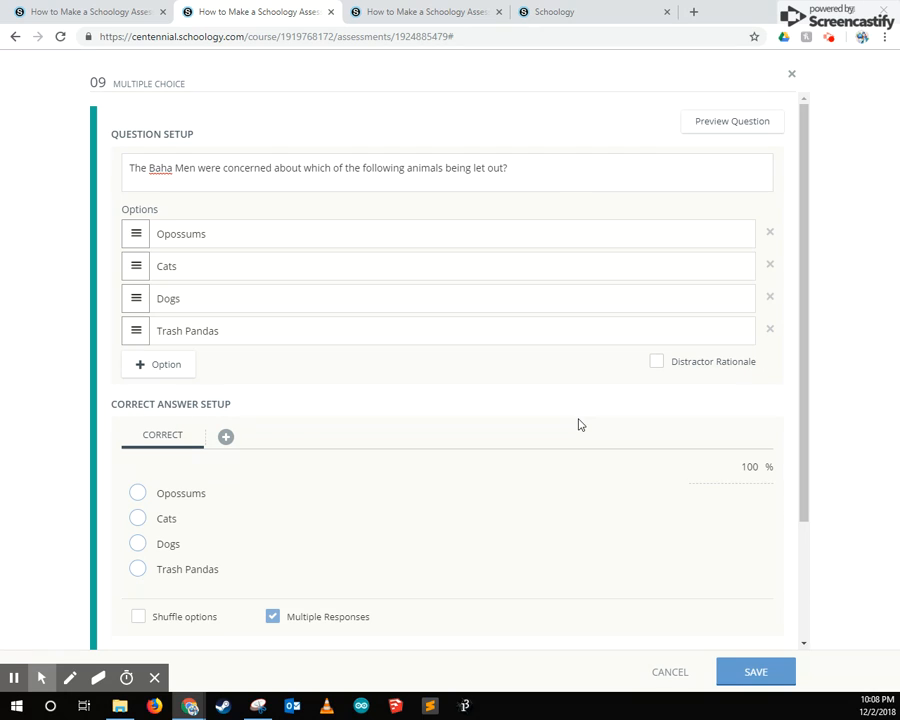
{"action": "left_click", "coordinate": [732, 121]}
{"action": "left_click", "coordinate": [156, 256]}
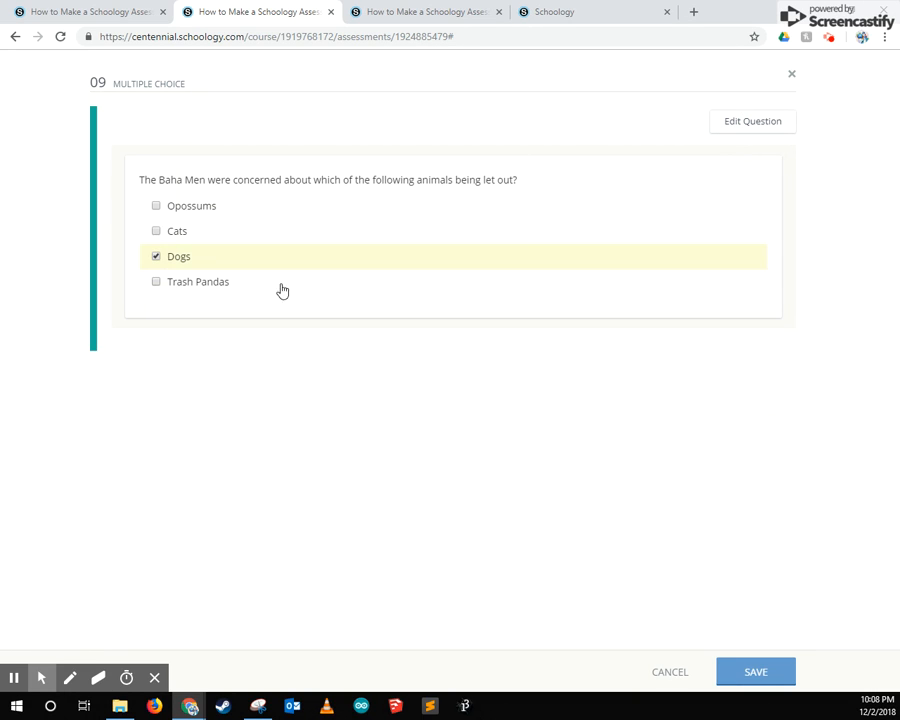
{"action": "left_click", "coordinate": [752, 121]}
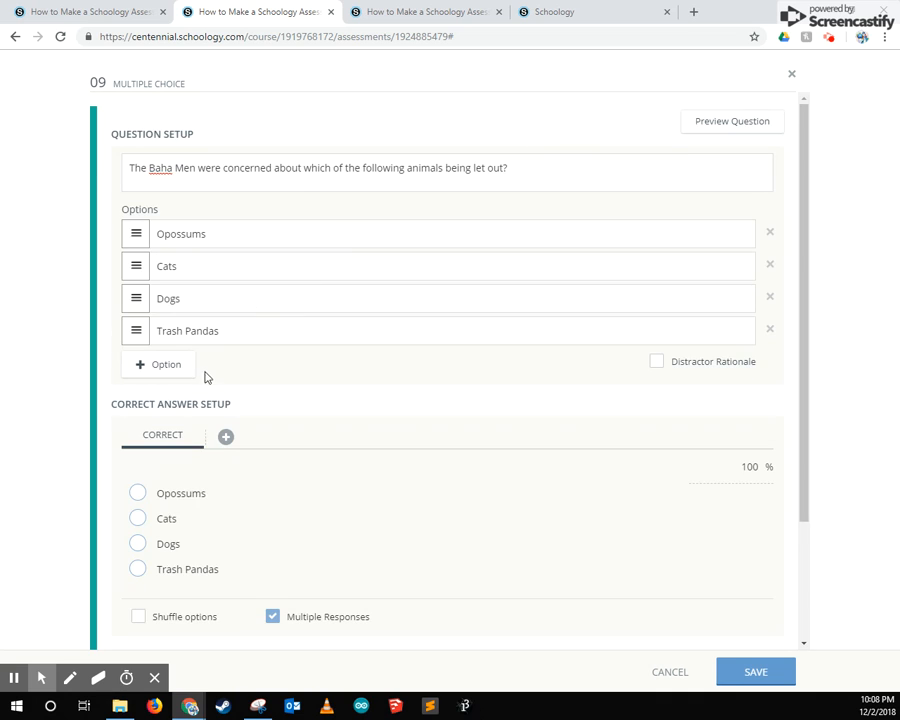
{"action": "scroll", "coordinate": [204, 370], "scroll_direction": "down", "scroll_amount": 2}
{"action": "scroll", "coordinate": [204, 370], "scroll_direction": "down", "scroll_amount": 3}
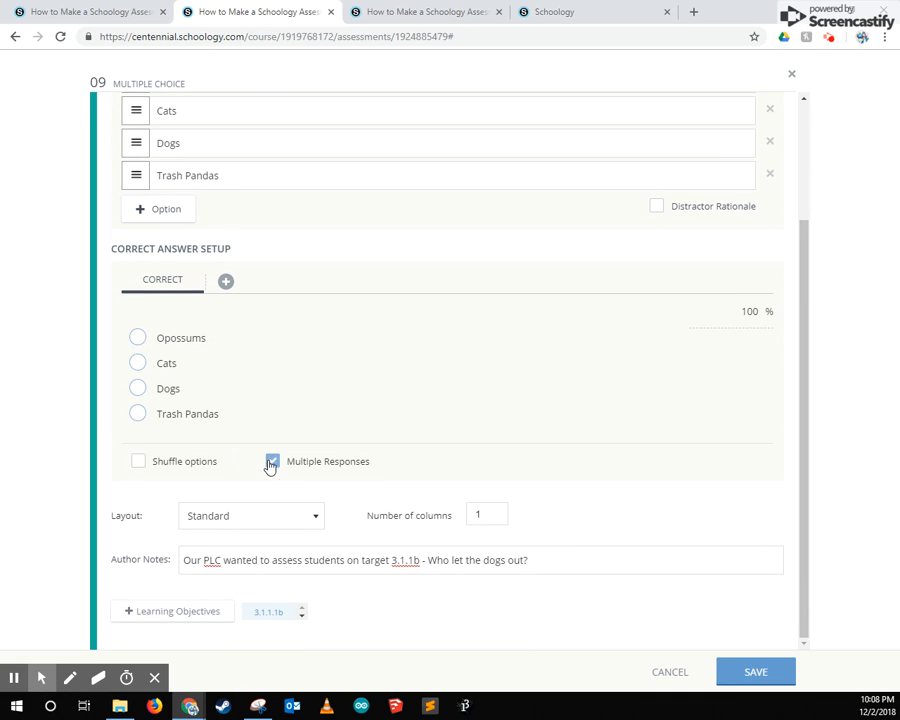
{"action": "left_click", "coordinate": [272, 461]}
{"action": "scroll", "coordinate": [196, 188], "scroll_direction": "up", "scroll_amount": 1}
{"action": "scroll", "coordinate": [196, 188], "scroll_direction": "up", "scroll_amount": 3}
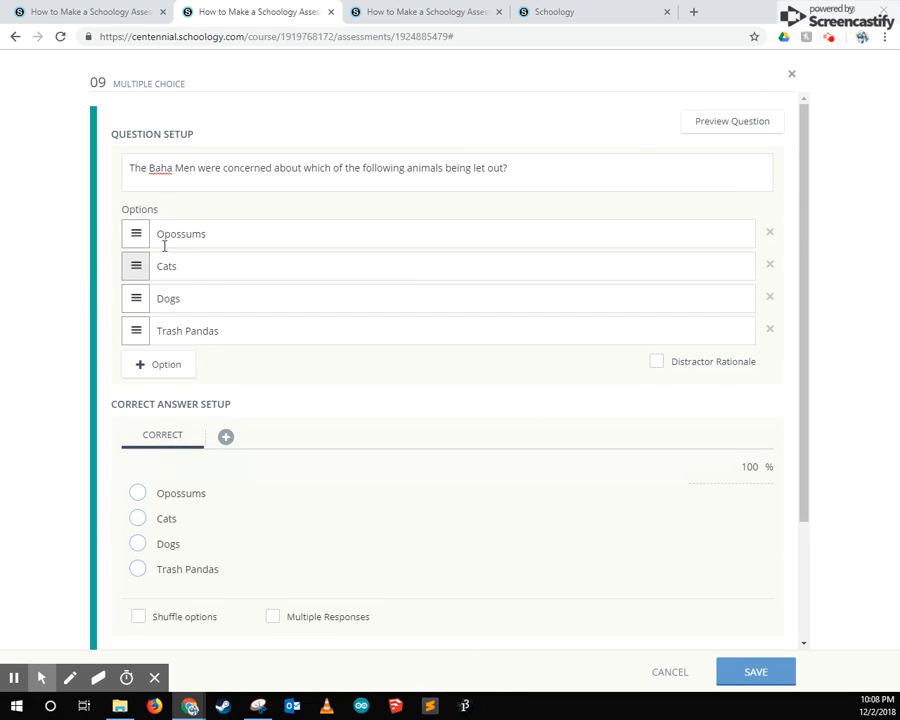
{"action": "scroll", "coordinate": [166, 370], "scroll_direction": "down", "scroll_amount": 2}
- Mark Dogs as the correct answer and enable Shuffle options for students
{"action": "left_click", "coordinate": [137, 423]}
{"action": "scroll", "coordinate": [152, 430], "scroll_direction": "down", "scroll_amount": 1}
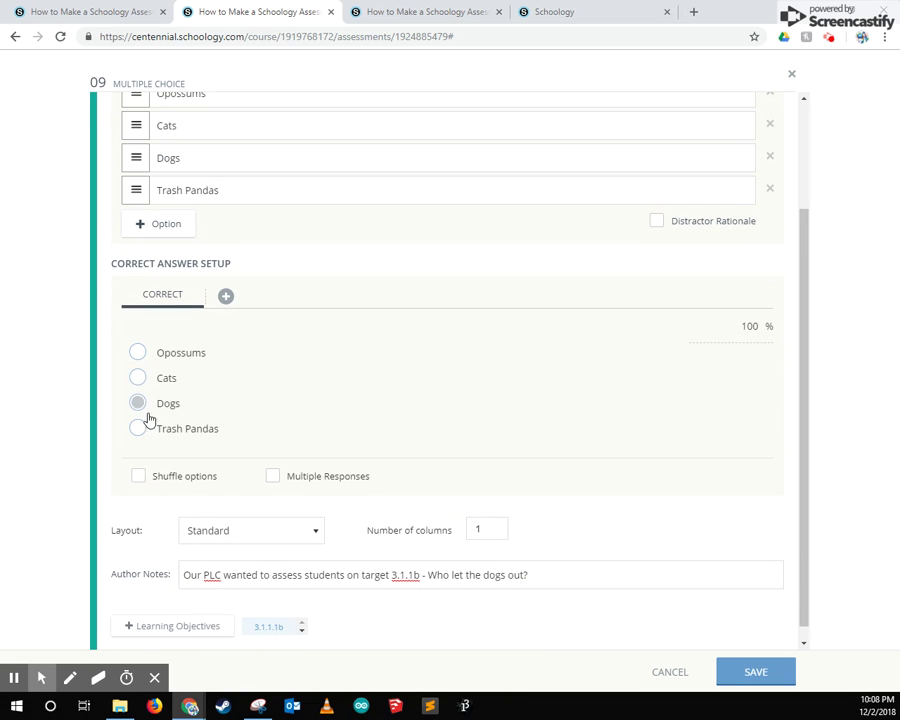
{"action": "left_click", "coordinate": [137, 402]}
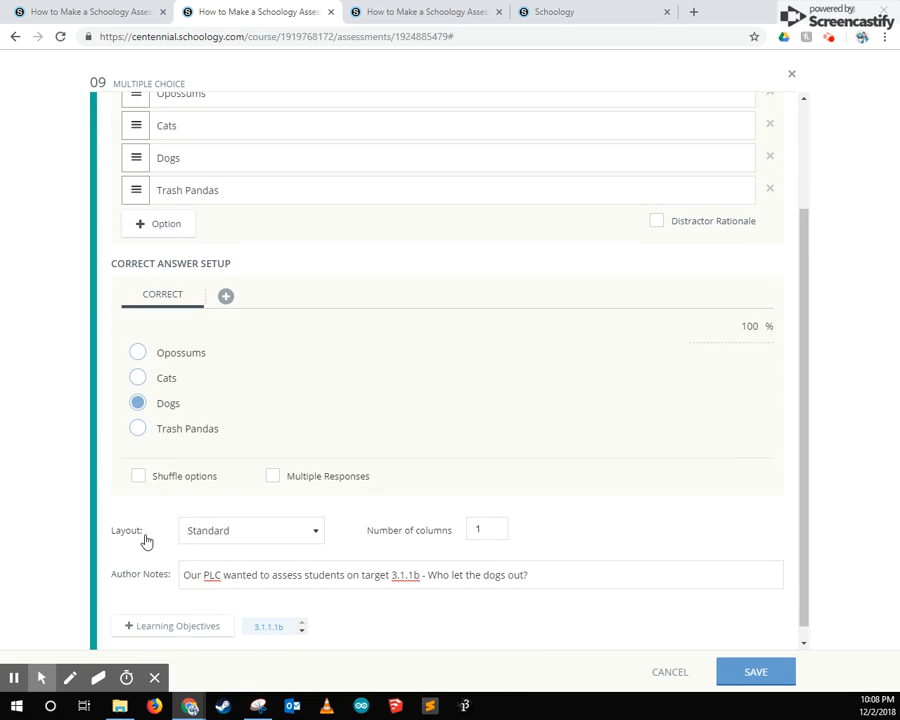
{"action": "left_click", "coordinate": [138, 477]}
- Briefly allow multiple responses with Cats also correct, then revert to Dogs only
{"action": "left_click", "coordinate": [273, 476]}
{"action": "left_click", "coordinate": [146, 380]}
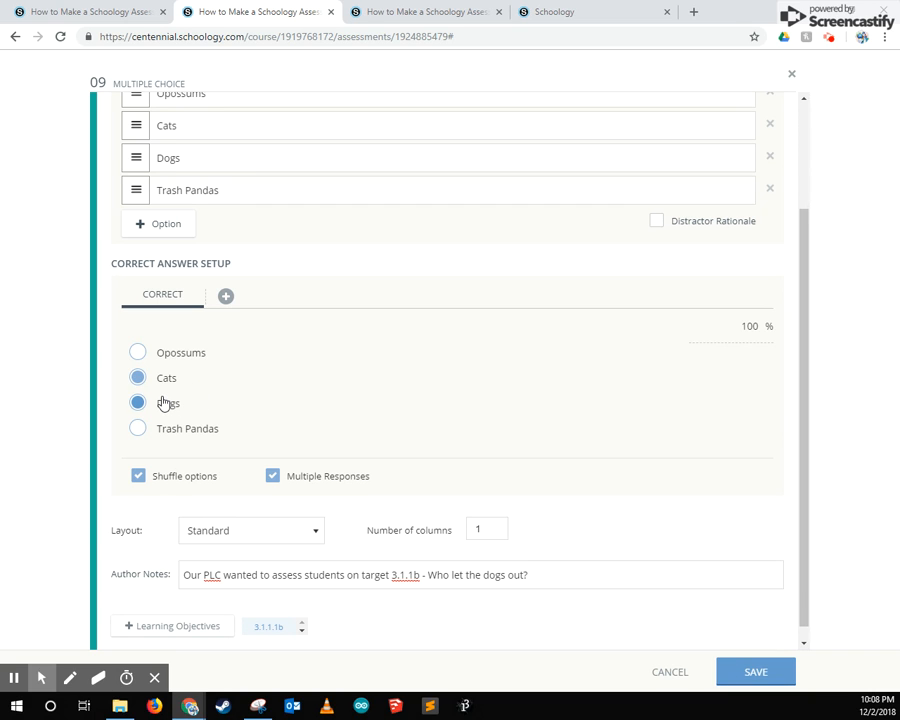
{"action": "left_click", "coordinate": [137, 377]}
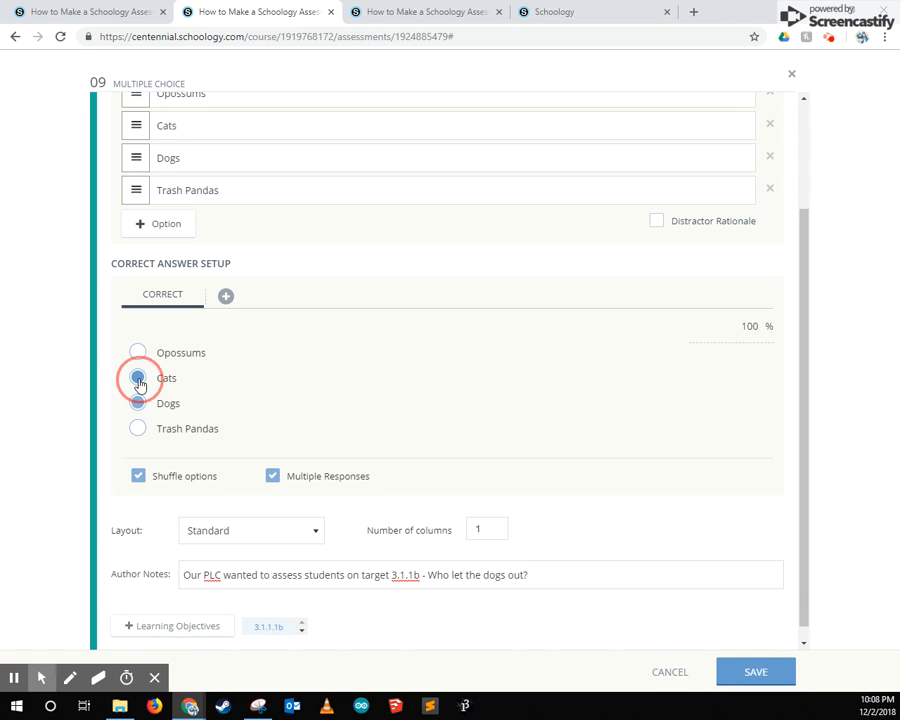
{"action": "left_click", "coordinate": [273, 476]}
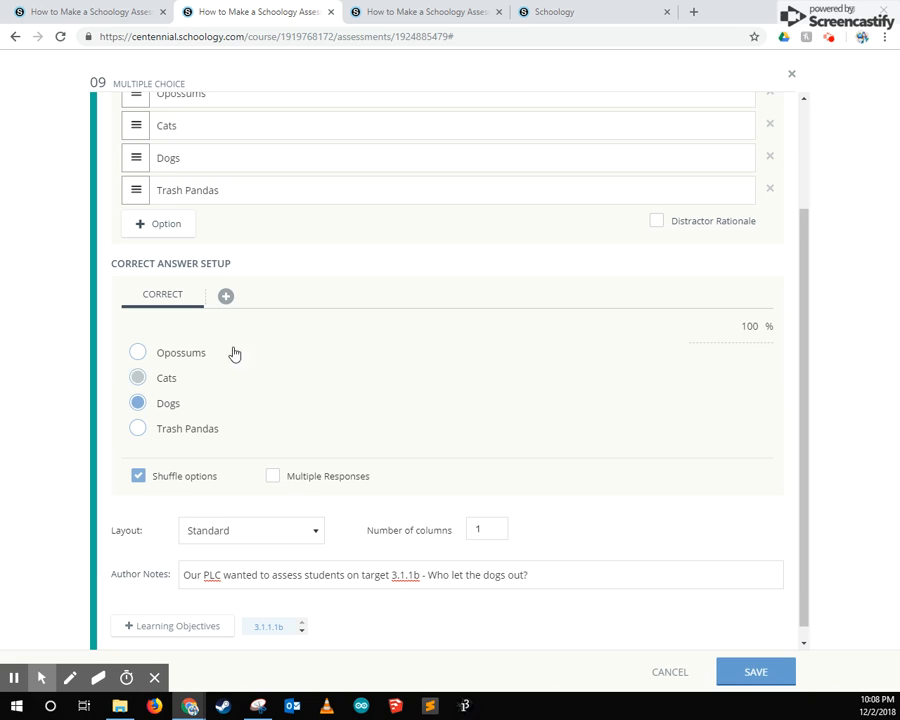
- Add an alternate answer set with Cats correct at 50% credit, then return to the CORRECT tab
{"action": "left_click", "coordinate": [225, 296]}
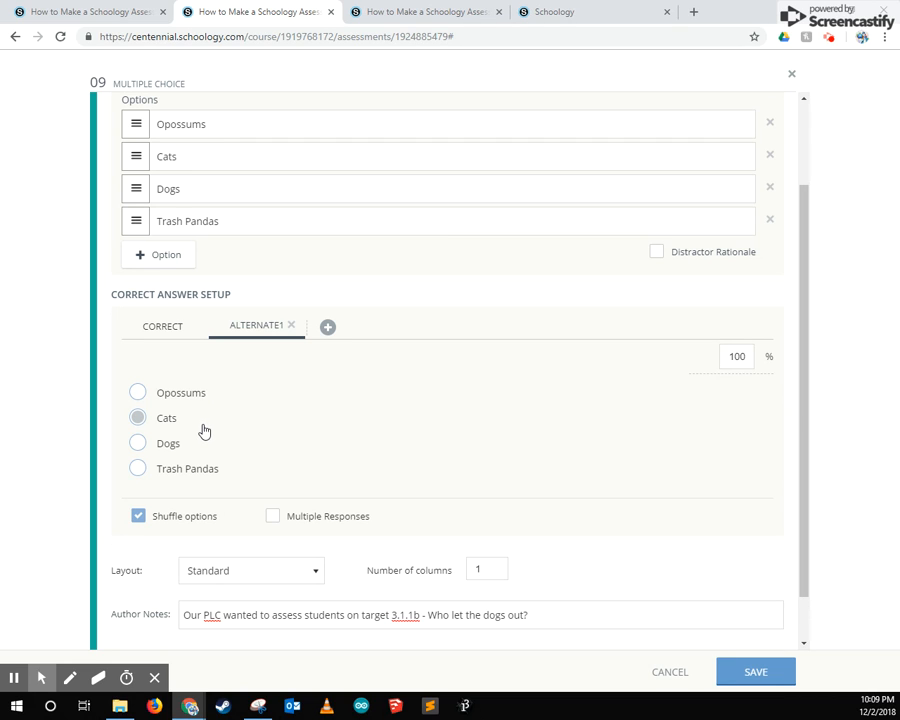
{"action": "left_click", "coordinate": [138, 418]}
{"action": "left_click_drag", "start_coordinate": [731, 357], "coordinate": [757, 360]}
{"action": "type", "text": "50"}
{"action": "left_click", "coordinate": [180, 326]}
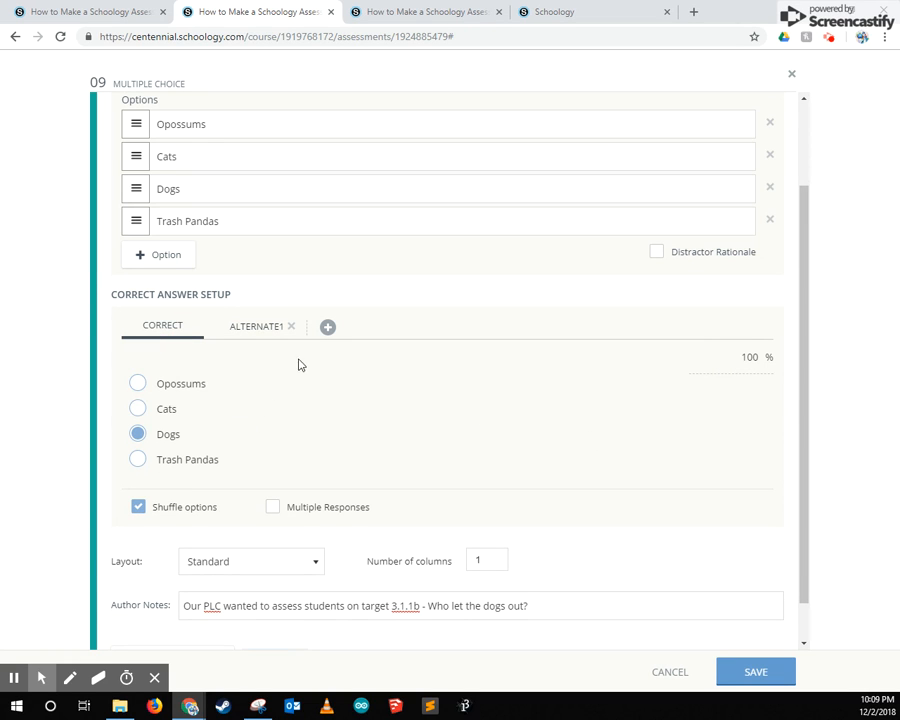
{"action": "scroll", "coordinate": [300, 365], "scroll_direction": "down", "scroll_amount": 1}
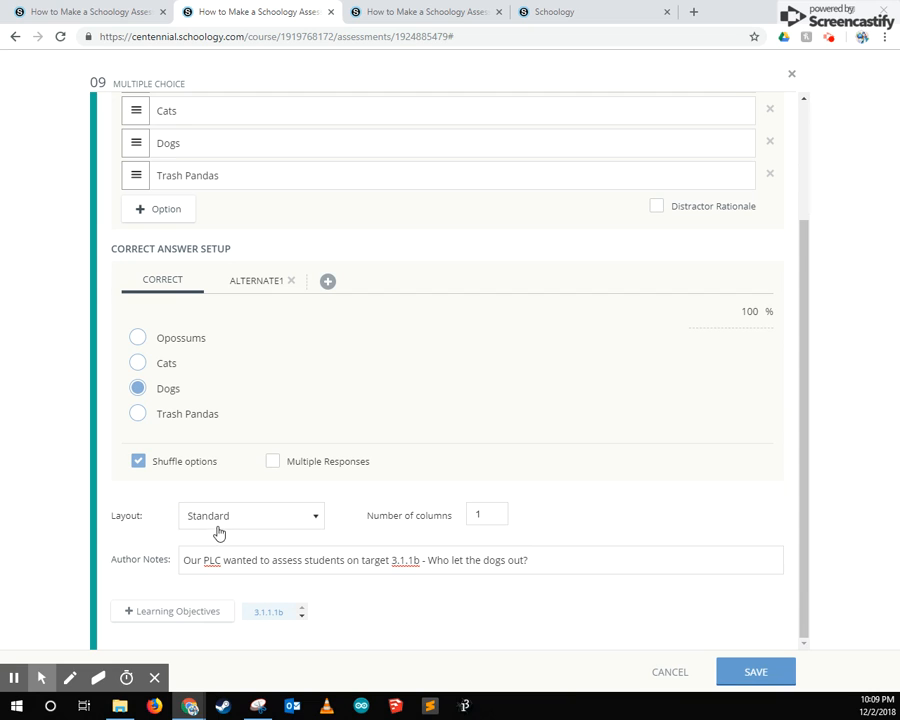
- Set the answer layout to Block after trying Radio button under option
{"action": "left_click", "coordinate": [250, 515]}
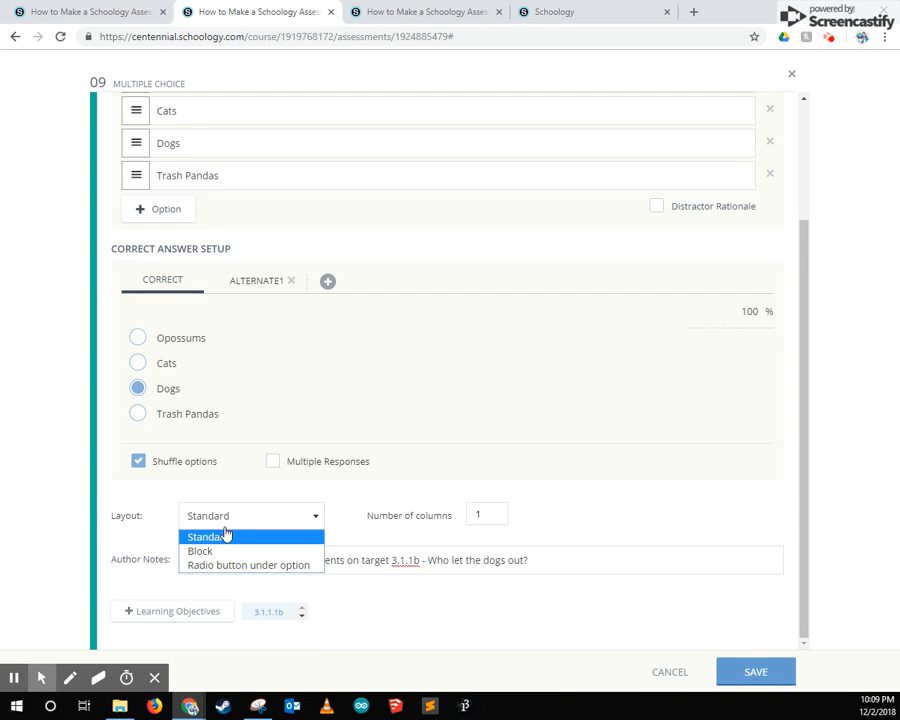
{"action": "left_click", "coordinate": [215, 548]}
{"action": "left_click", "coordinate": [233, 526]}
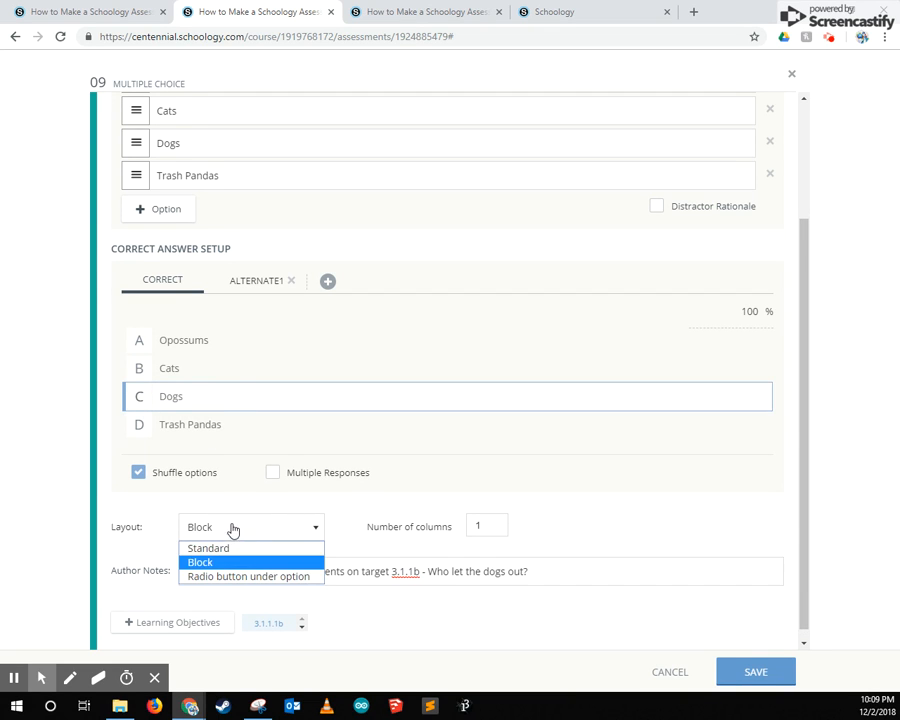
{"action": "left_click", "coordinate": [248, 576]}
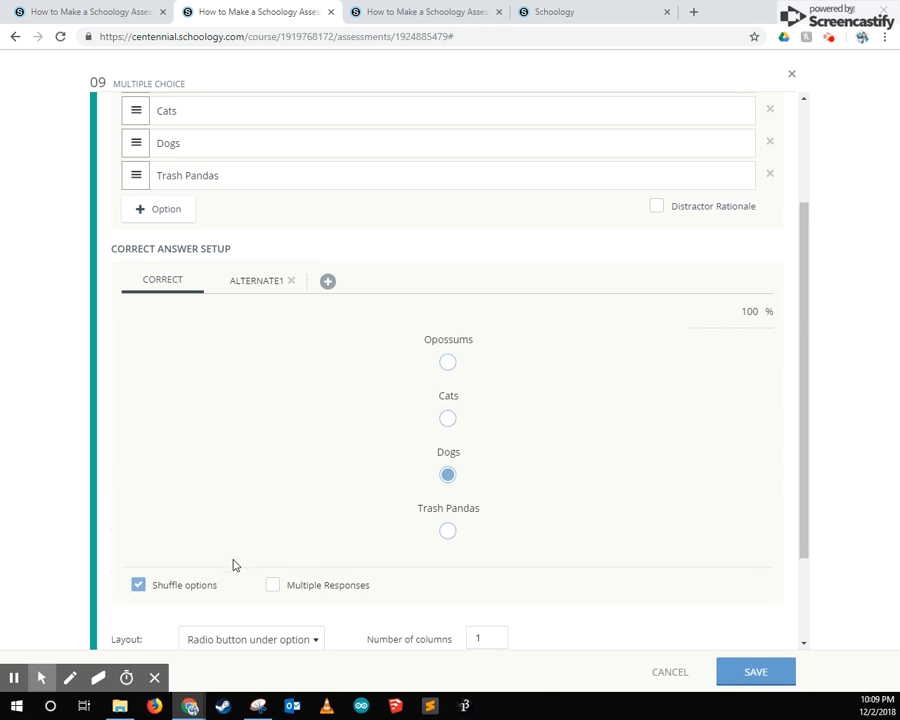
{"action": "scroll", "coordinate": [240, 560], "scroll_direction": "down", "scroll_amount": 2}
{"action": "left_click", "coordinate": [250, 515]}
{"action": "left_click", "coordinate": [238, 552]}
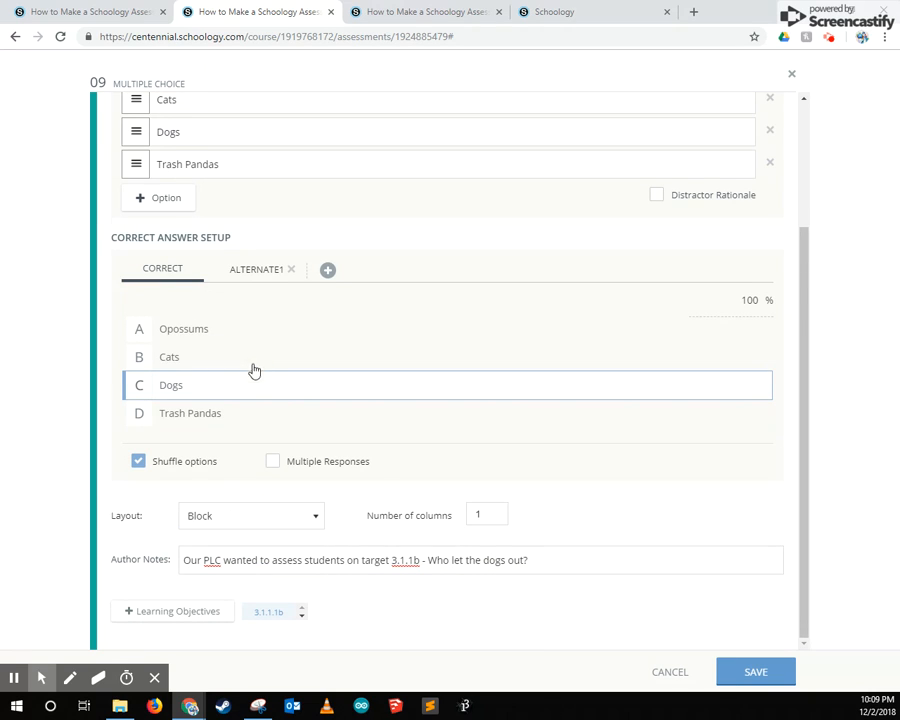
- Switch to the fill-in-the-blank dropdown question and expand its Additional Setup Options
{"action": "left_click", "coordinate": [437, 12]}
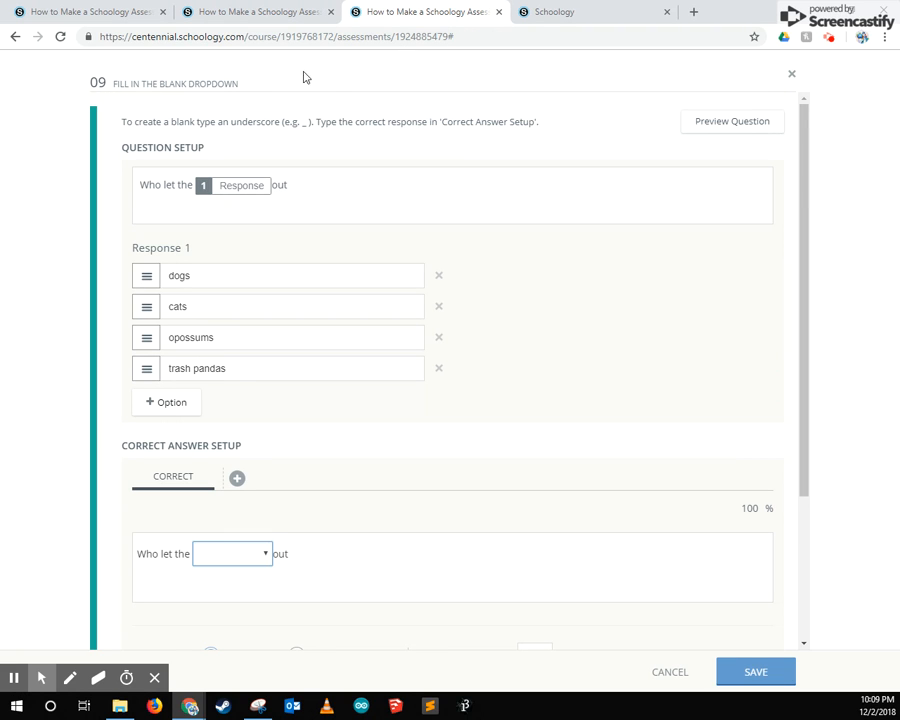
{"action": "scroll", "coordinate": [174, 297], "scroll_direction": "down", "scroll_amount": 3}
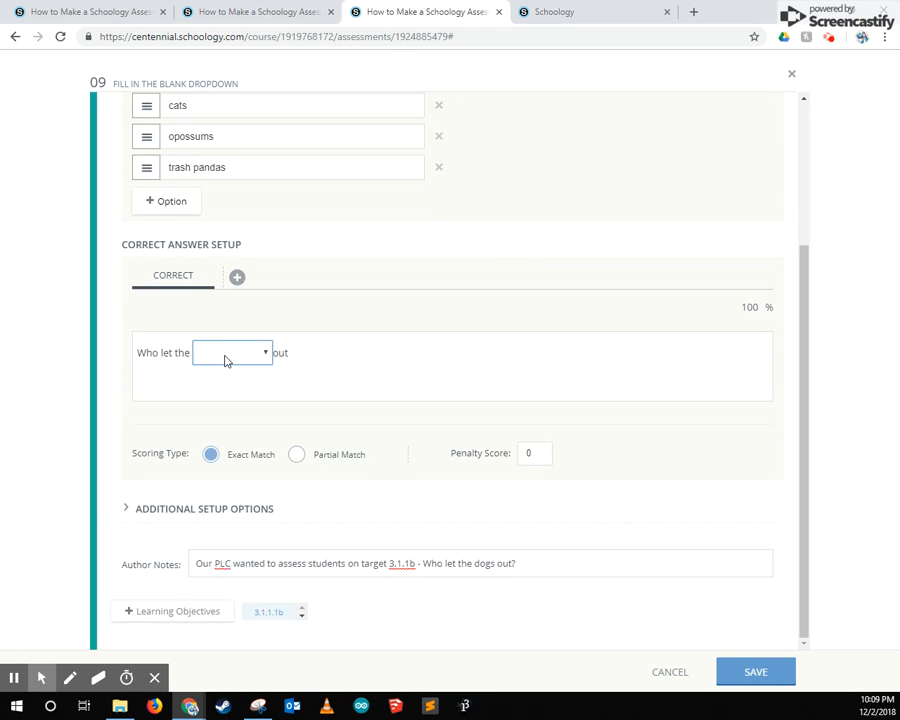
{"action": "scroll", "coordinate": [174, 297], "scroll_direction": "up", "scroll_amount": 3}
{"action": "left_click_drag", "start_coordinate": [122, 147], "coordinate": [204, 147]}
{"action": "left_click_drag", "start_coordinate": [122, 445], "coordinate": [242, 445]}
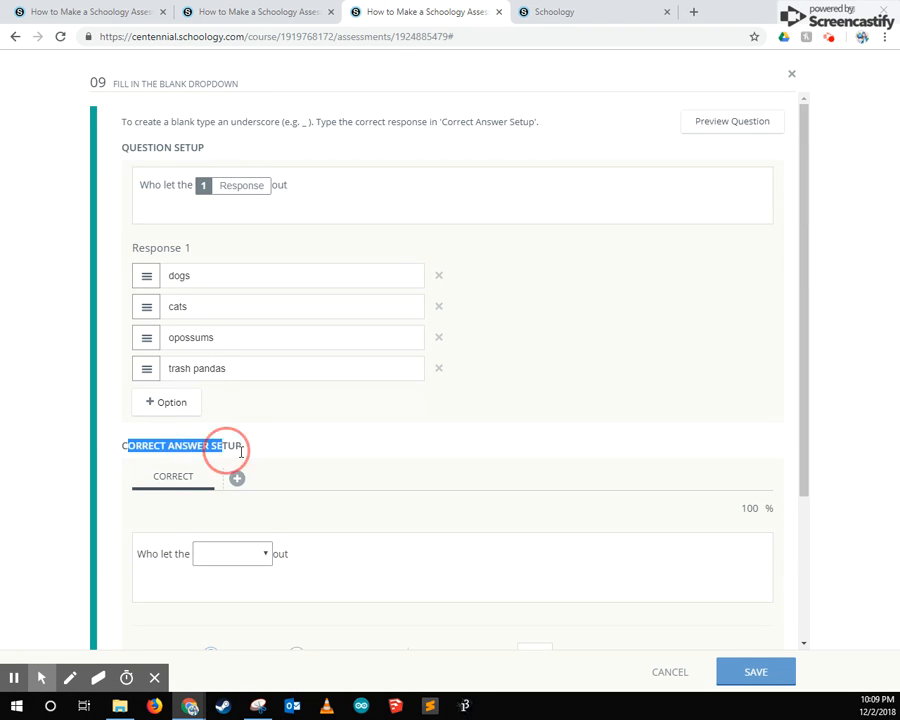
{"action": "scroll", "coordinate": [220, 440], "scroll_direction": "down", "scroll_amount": 3}
{"action": "scroll", "coordinate": [220, 440], "scroll_direction": "down", "scroll_amount": 3}
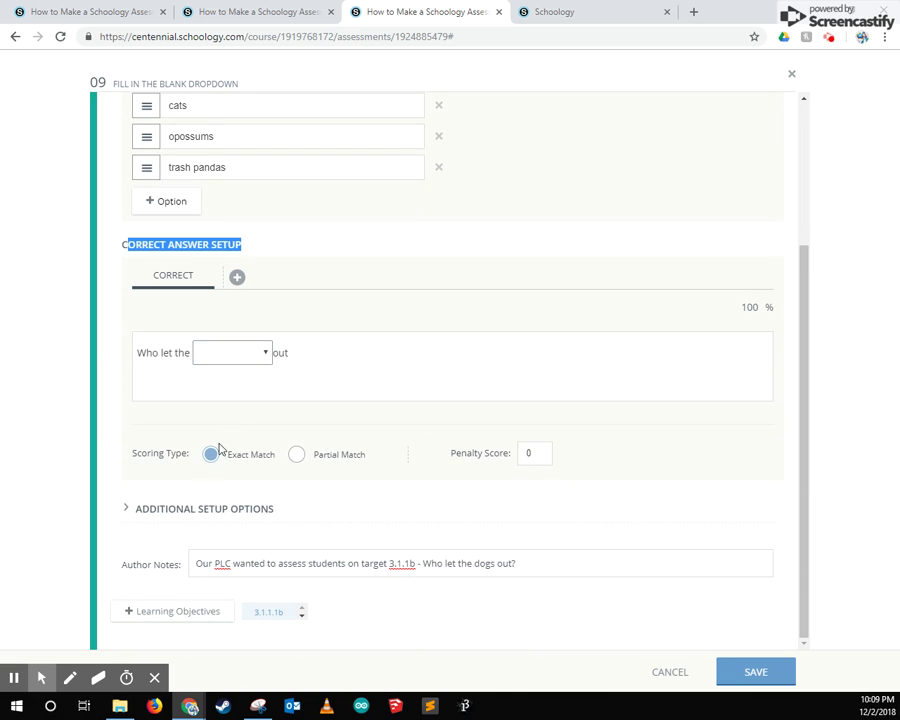
{"action": "left_click", "coordinate": [126, 509]}
{"action": "scroll", "coordinate": [185, 536], "scroll_direction": "down", "scroll_amount": 2}
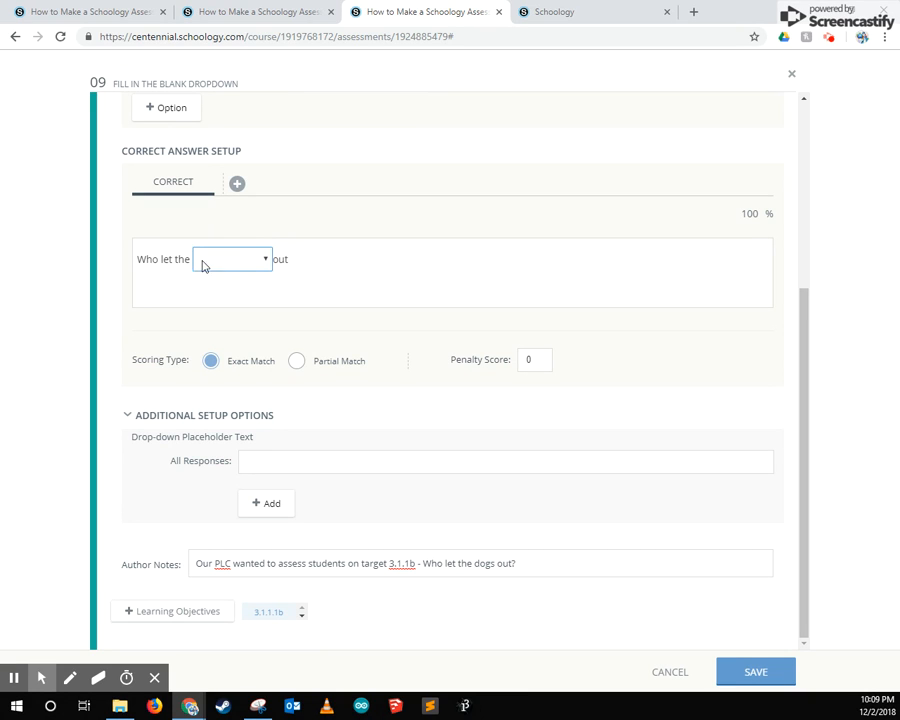
- Set the blank's placeholder to 'choose one' and dogs as the correct answer, then start aligning learning objectives
{"action": "left_click", "coordinate": [272, 458]}
{"action": "type", "text": "one"}
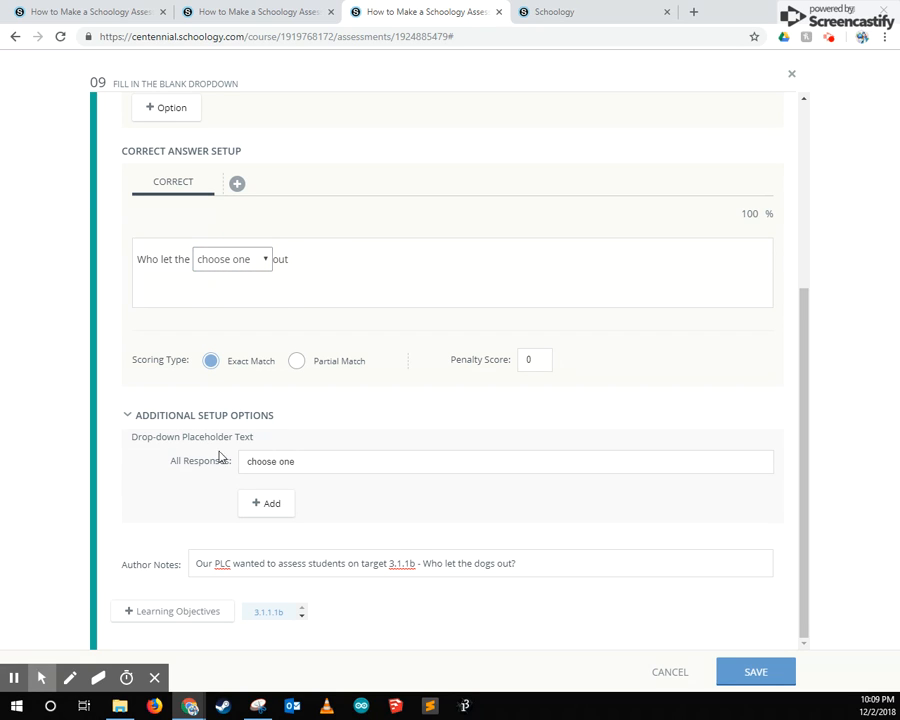
{"action": "left_click", "coordinate": [265, 259]}
{"action": "left_click", "coordinate": [215, 291]}
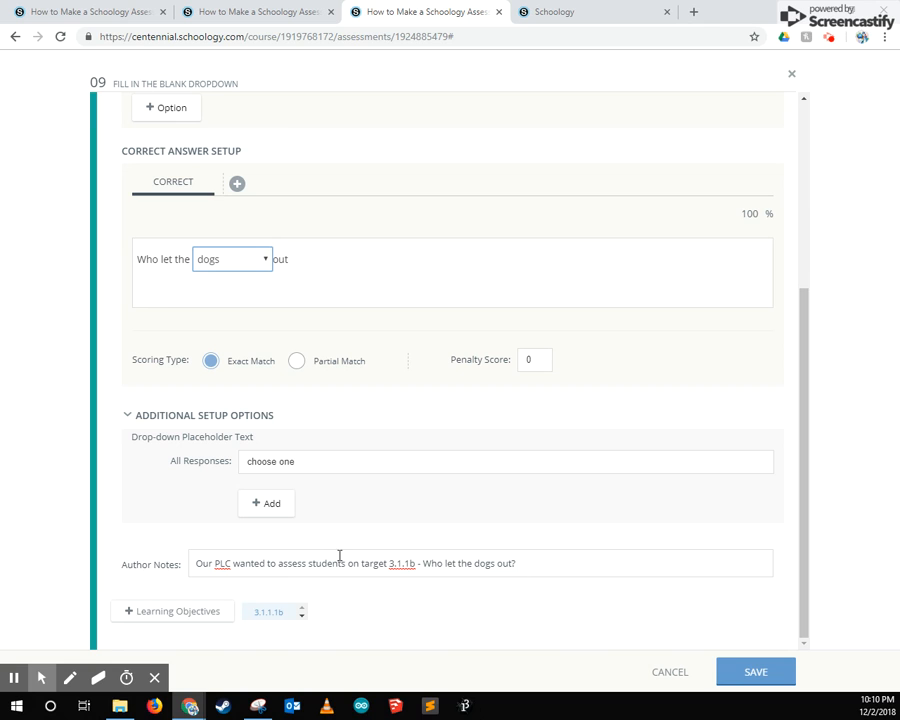
{"action": "left_click", "coordinate": [190, 610]}
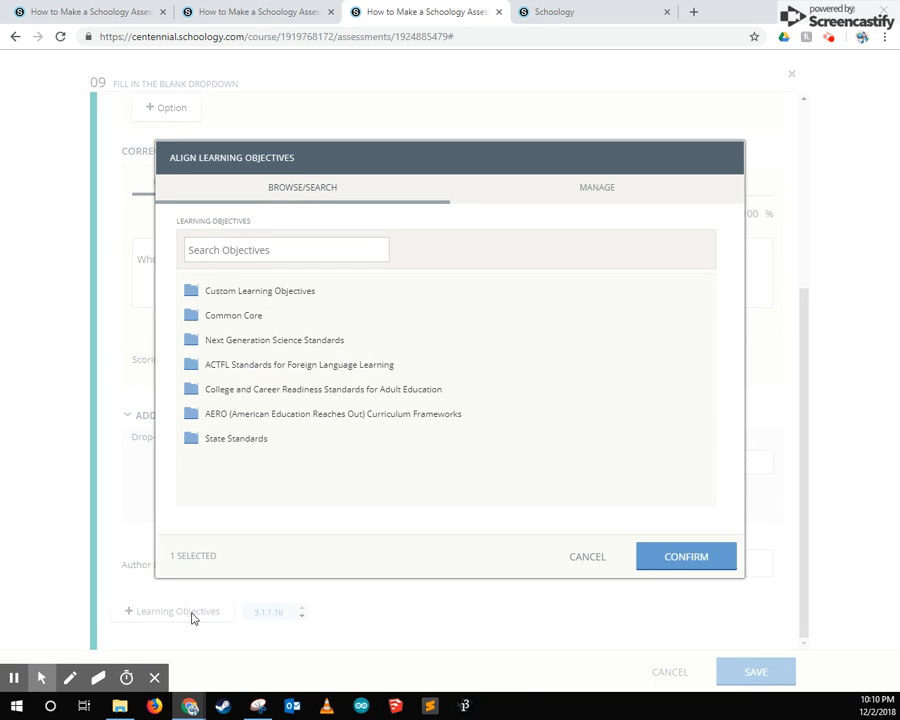
- Browse State Standards and Custom/Personal objective folders and confirm 3.1.1b as the aligned objective
{"action": "left_click", "coordinate": [228, 439]}
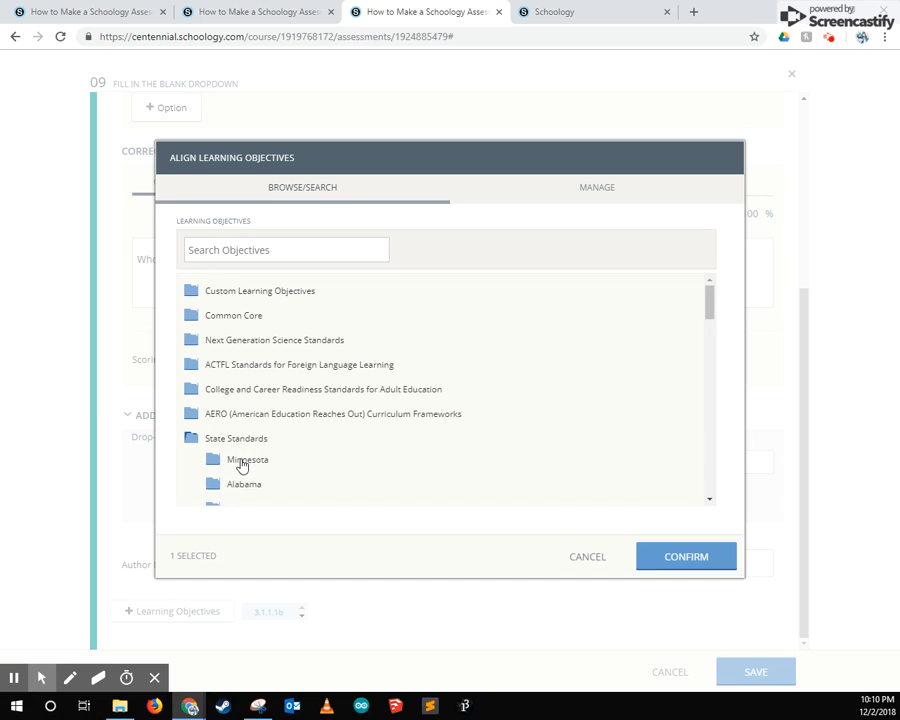
{"action": "left_click", "coordinate": [240, 462]}
{"action": "scroll", "coordinate": [330, 470], "scroll_direction": "down", "scroll_amount": 2}
{"action": "scroll", "coordinate": [348, 459], "scroll_direction": "up", "scroll_amount": 2}
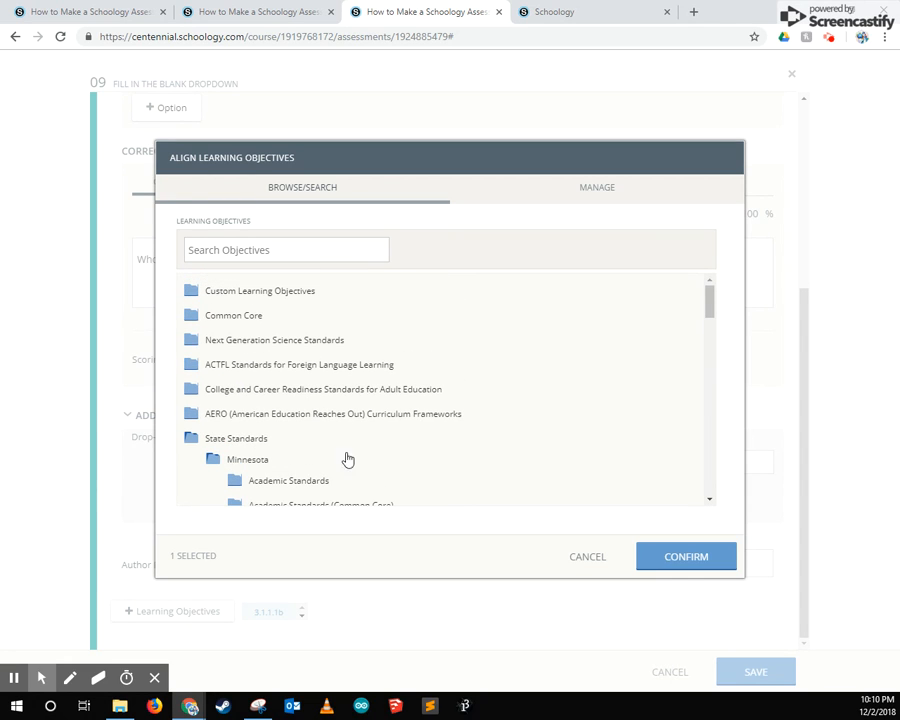
{"action": "left_click", "coordinate": [235, 296]}
{"action": "left_click", "coordinate": [243, 311]}
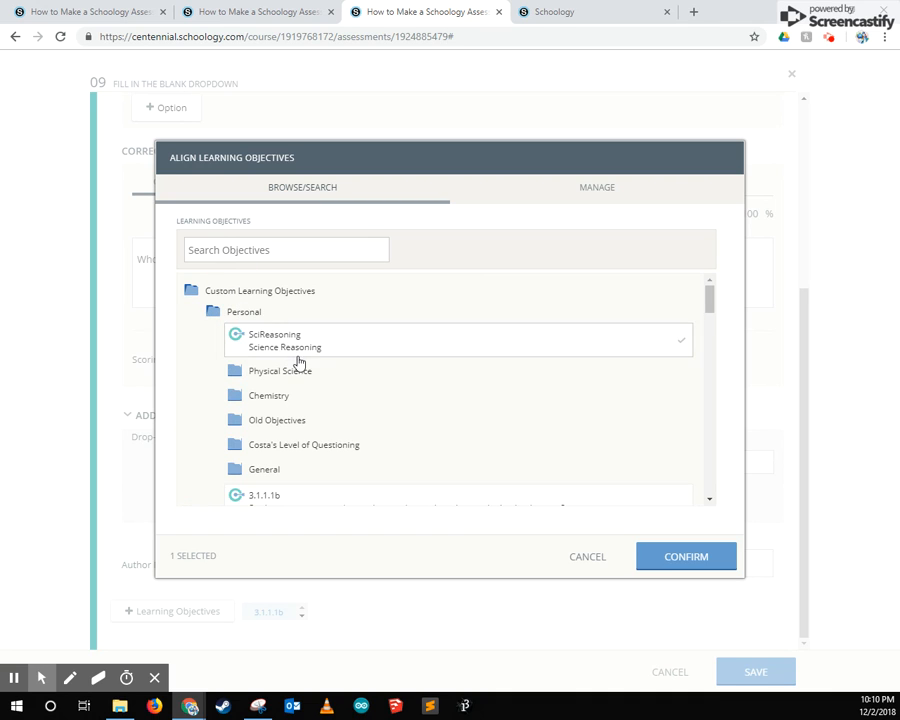
{"action": "scroll", "coordinate": [297, 362], "scroll_direction": "down", "scroll_amount": 3}
{"action": "left_click", "coordinate": [686, 556]}
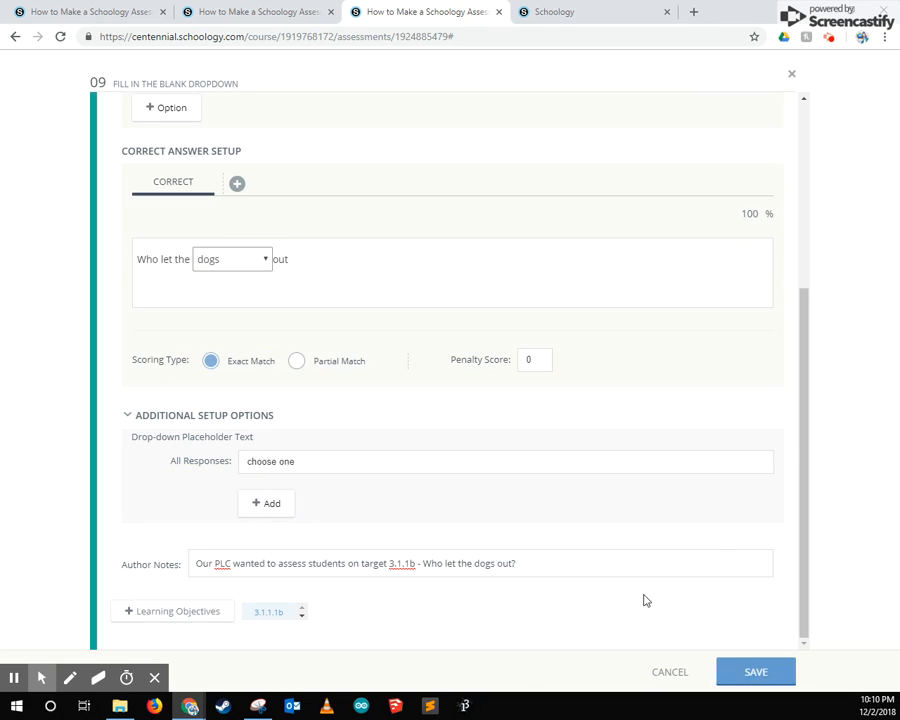